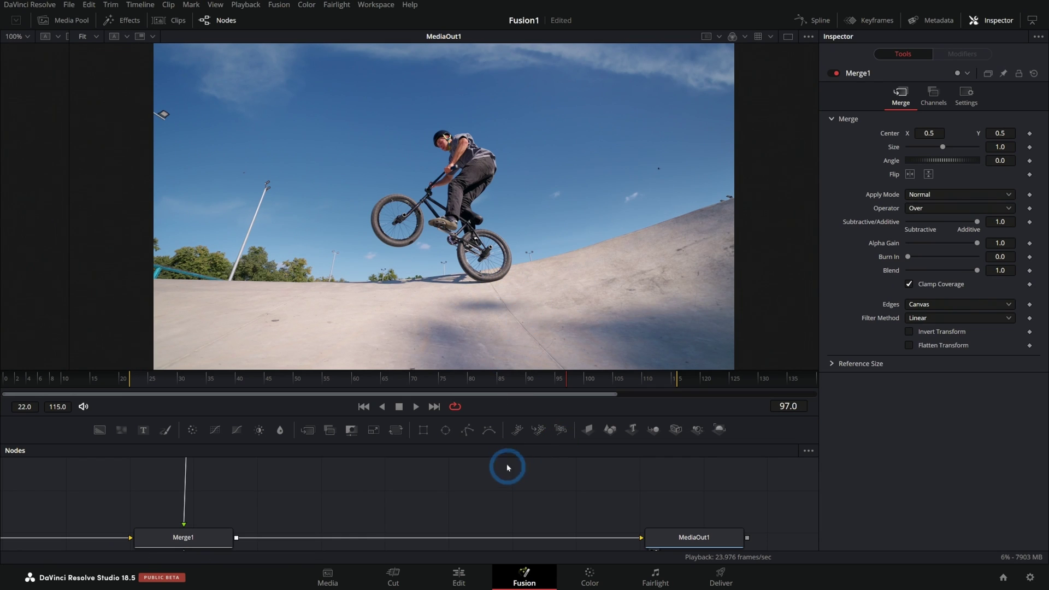
# - Drag the viewer/Nodes divider upward to give the node editor more height
pyautogui.moveTo(504, 421); pyautogui.dragTo(487, 381)
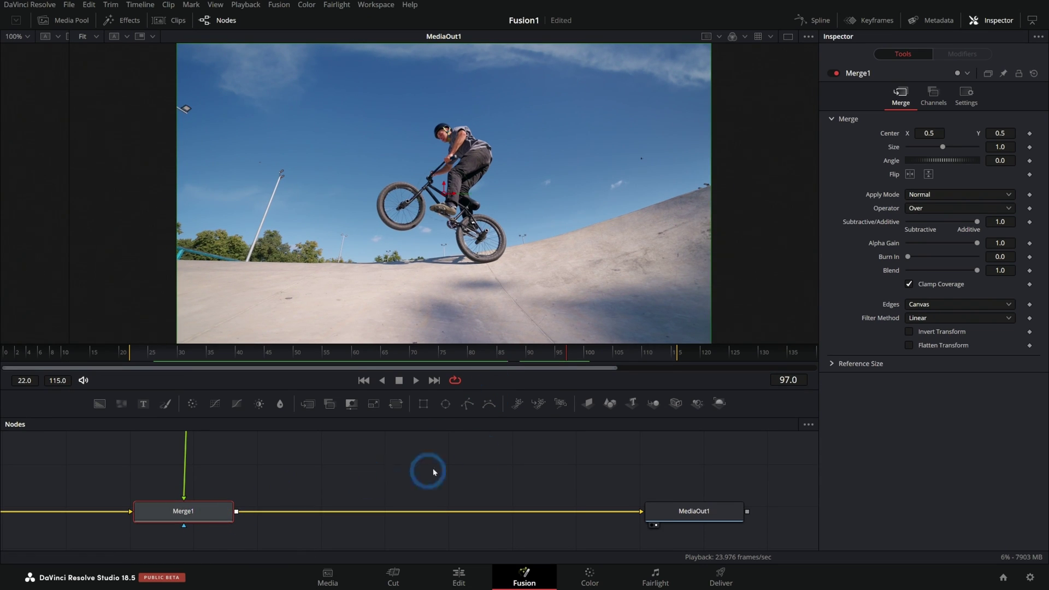
# - Add a Camera Shake node after Merge1 through the Shift+Space tool search, then play to preview it
pyautogui.hotkey('shift', 'space')
pyautogui.write('xf')
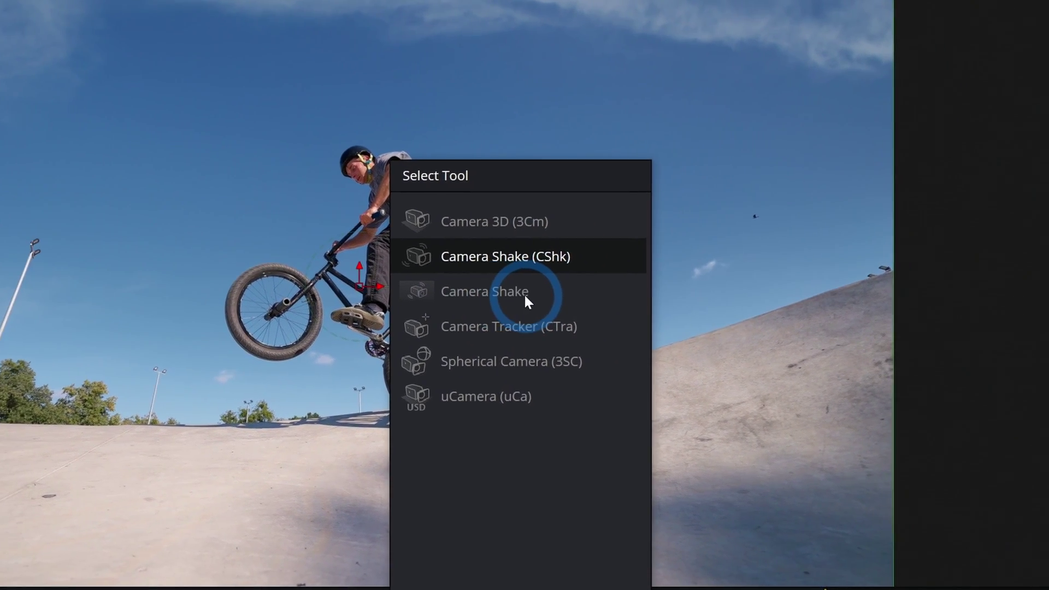
pyautogui.write('era sh')
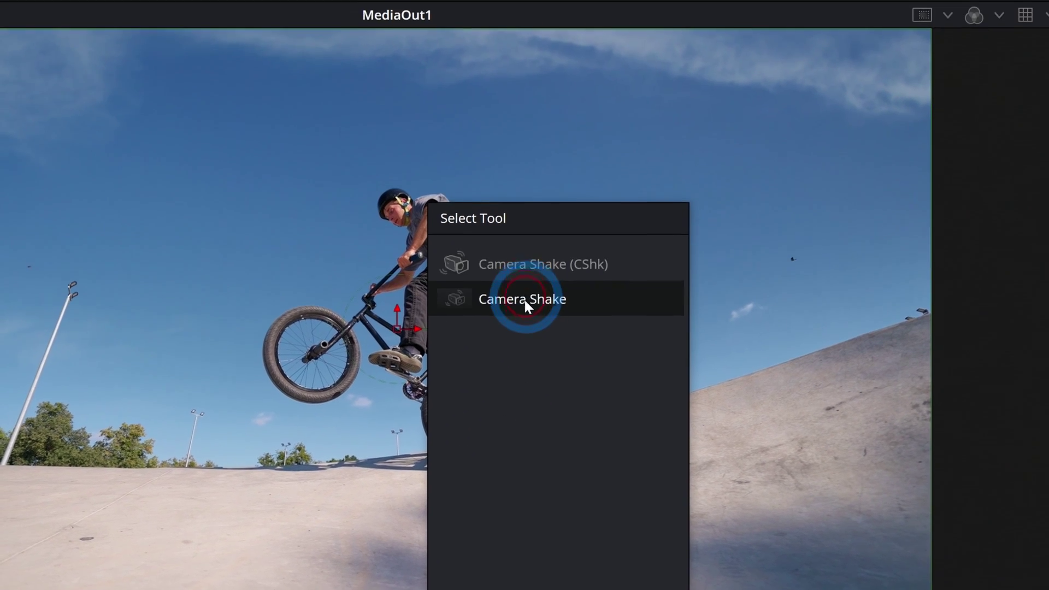
pyautogui.click(523, 295)
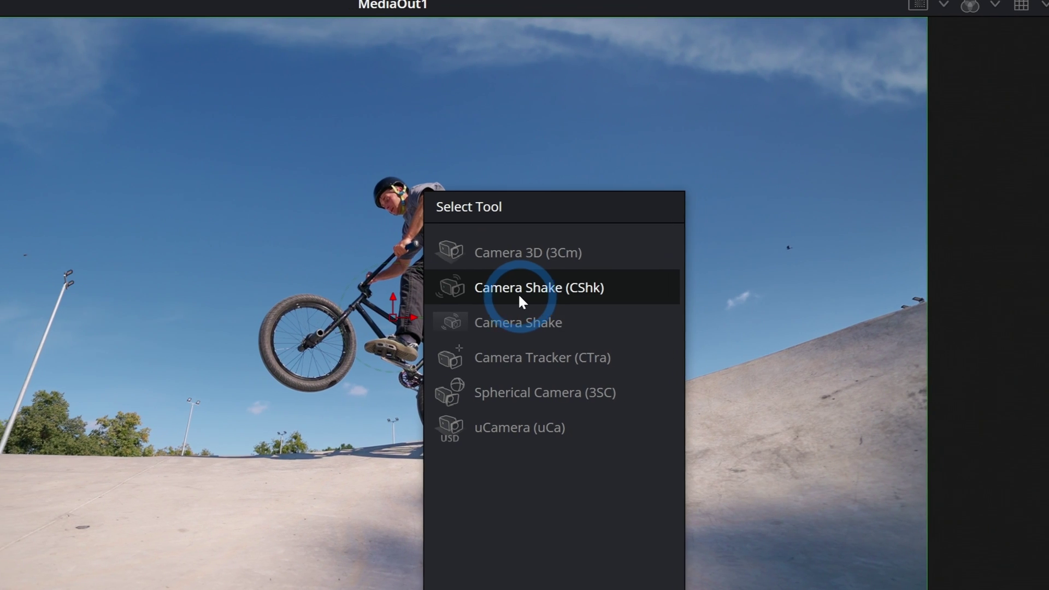
pyautogui.write('sh')
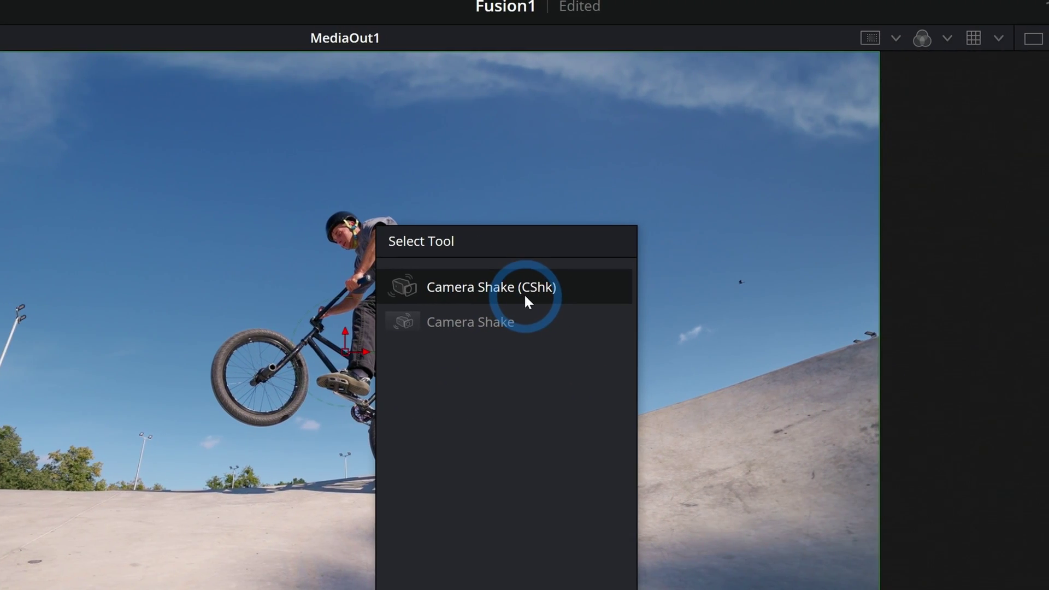
pyautogui.click(524, 295)
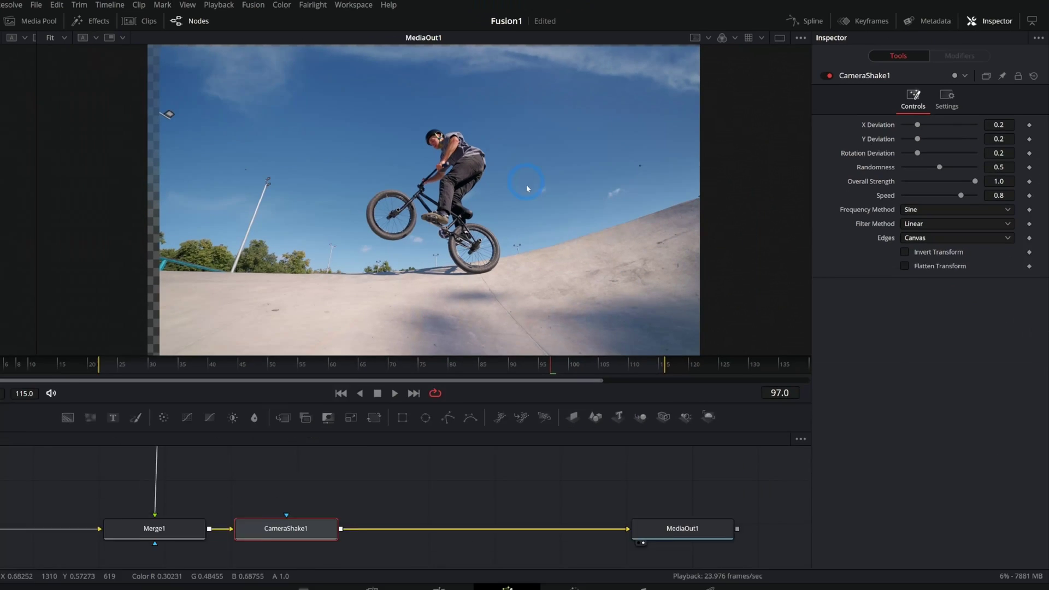
pyautogui.click(417, 380)
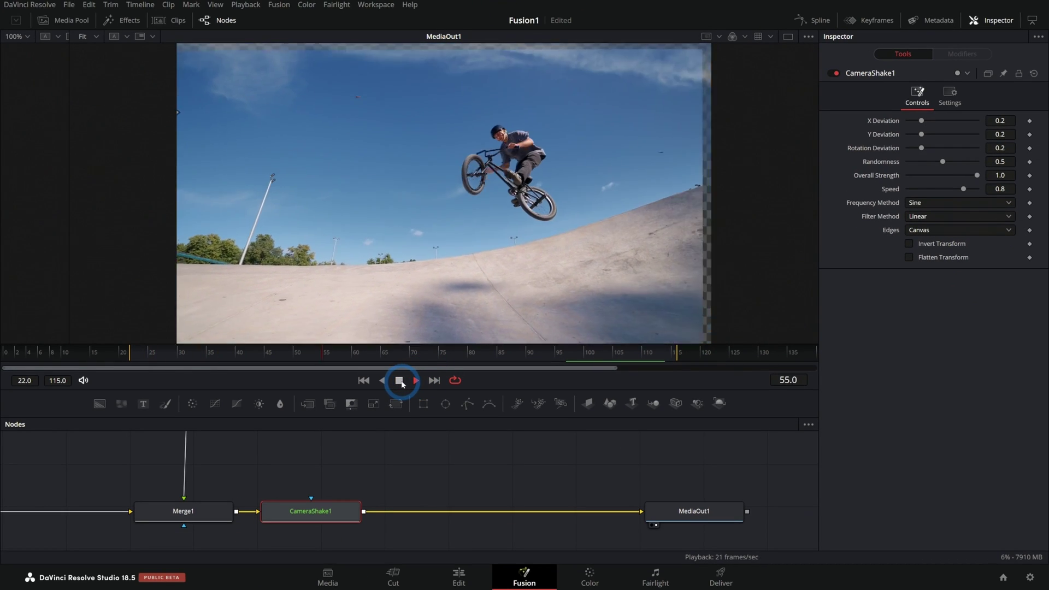
# - Slow the camera shake Speed to 0.205 around frame 80 of the jump
pyautogui.click(401, 380)
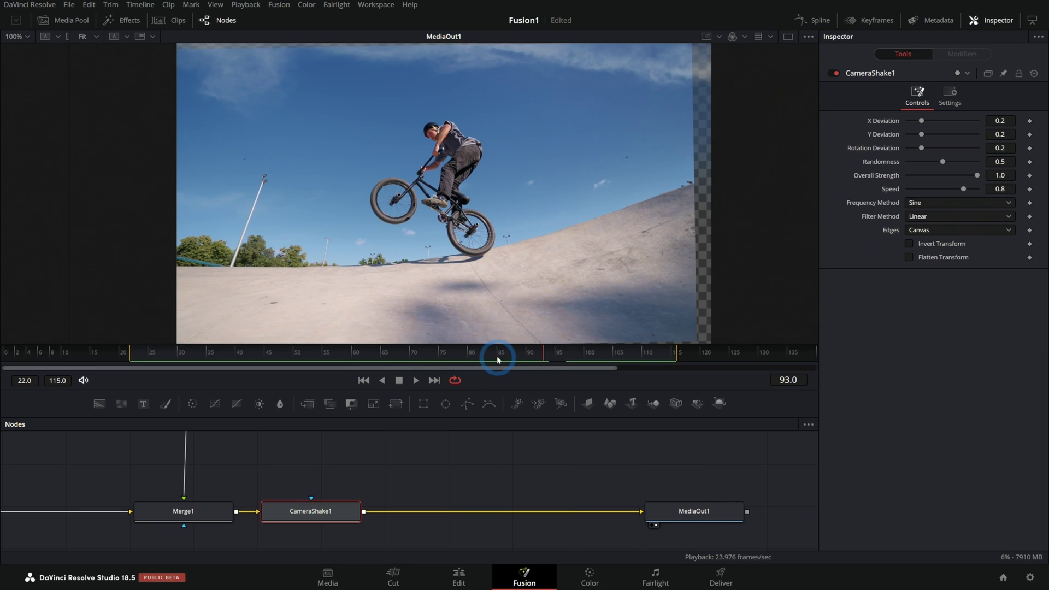
pyautogui.moveTo(498, 360); pyautogui.dragTo(468, 355)
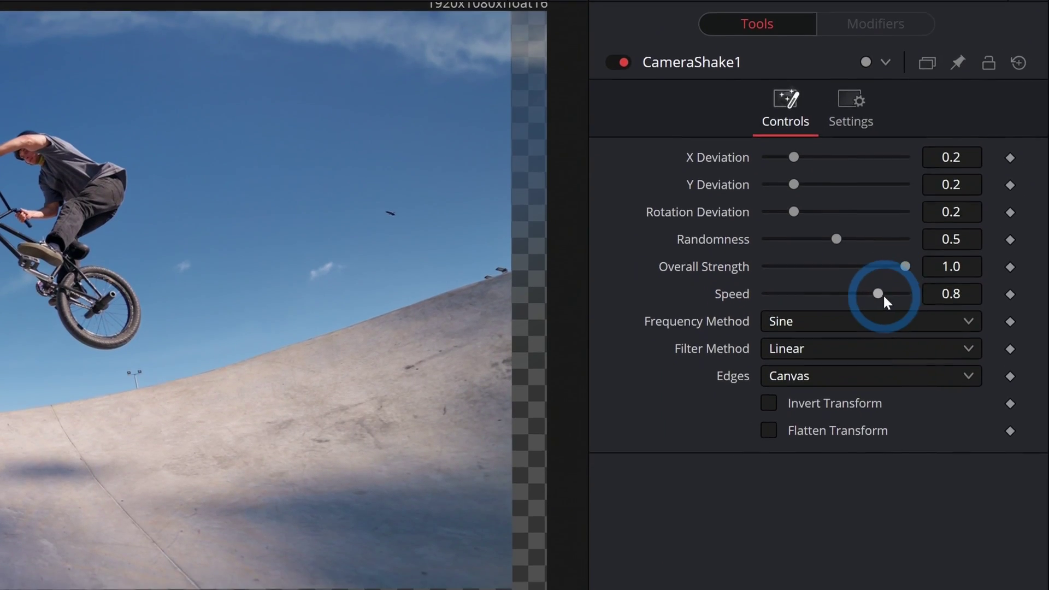
pyautogui.moveTo(878, 293); pyautogui.dragTo(798, 295)
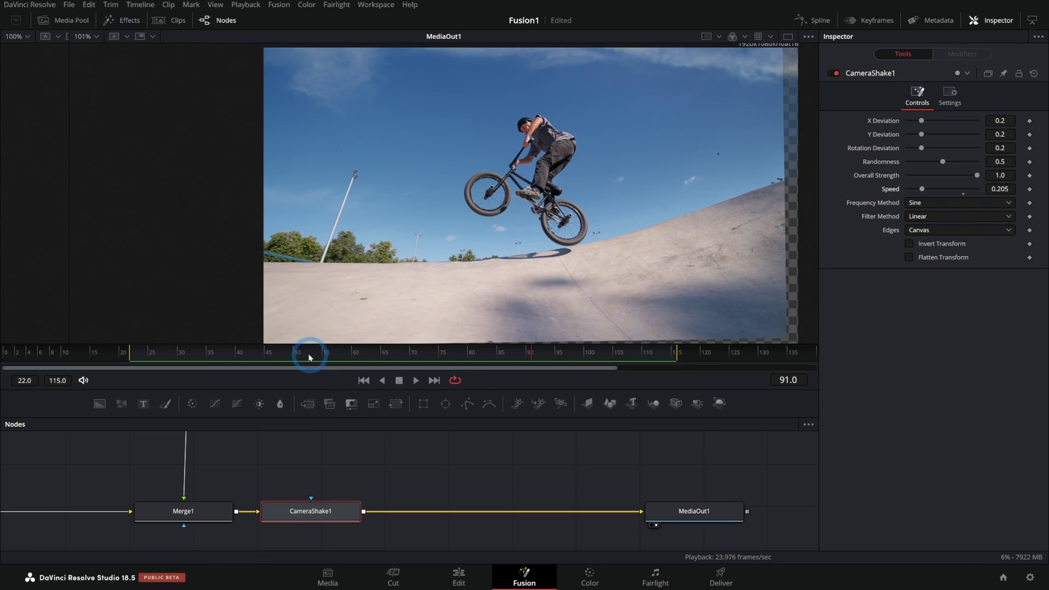
pyautogui.click(309, 354)
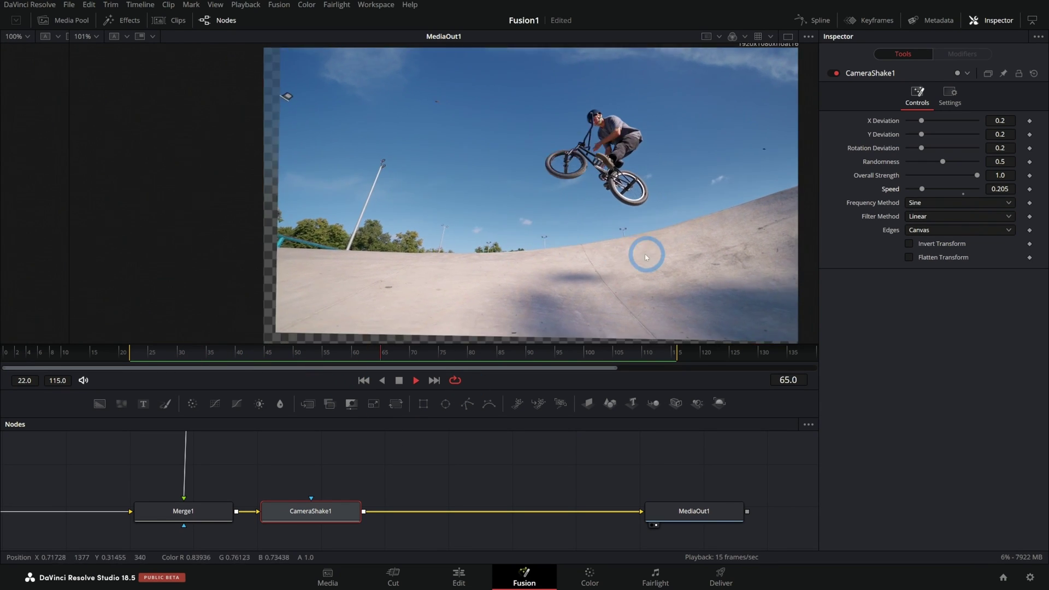
pyautogui.press('space')
pyautogui.click(465, 352)
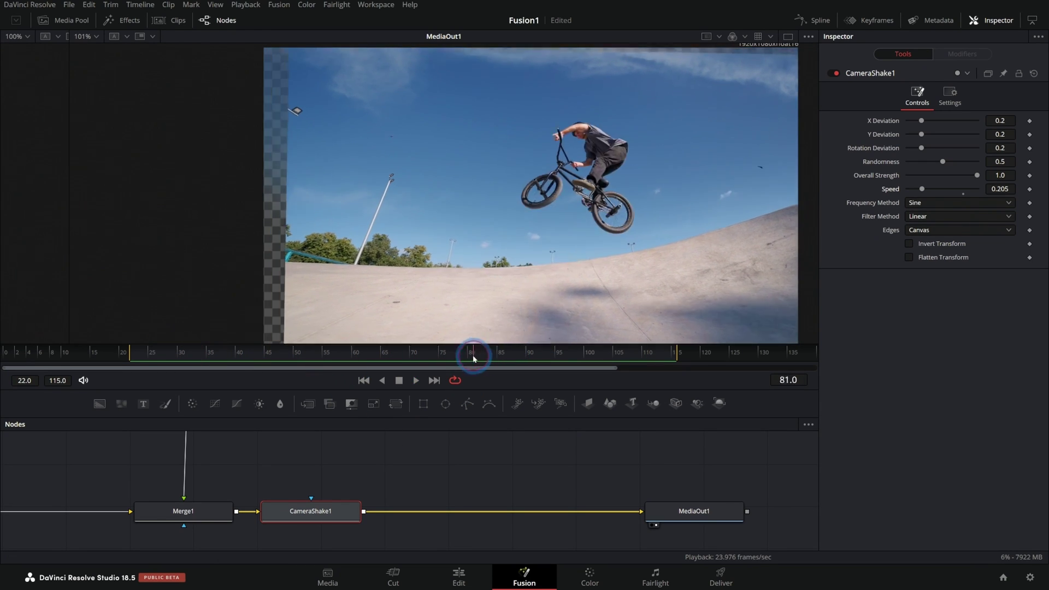
# - Lower Overall Strength to 0.165, preview it, and fit the image back in the viewer
pyautogui.moveTo(977, 176); pyautogui.dragTo(918, 180)
pyautogui.press('space')
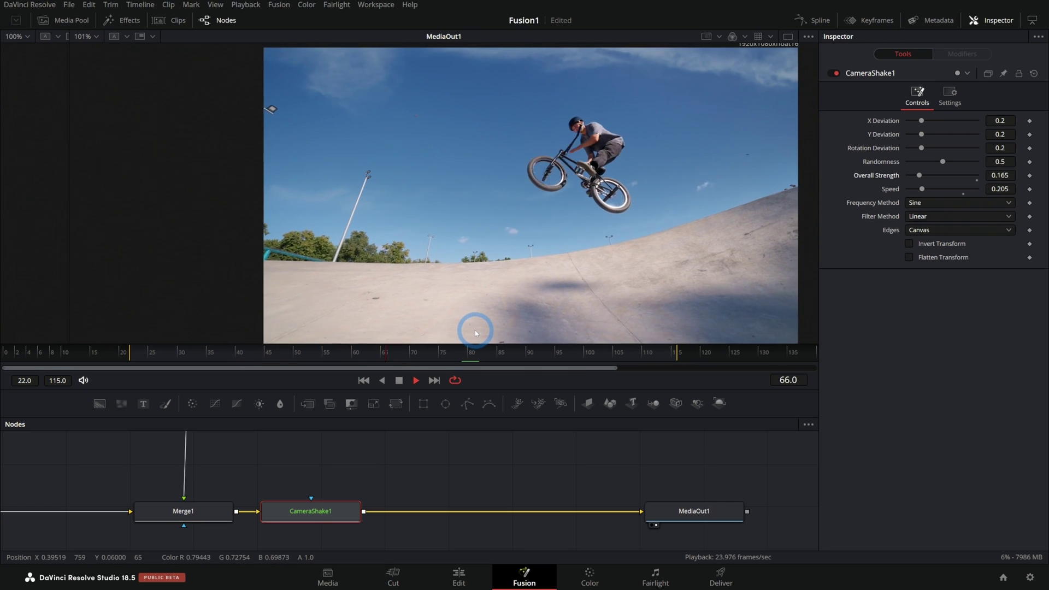
pyautogui.scroll(10, 264, 113)
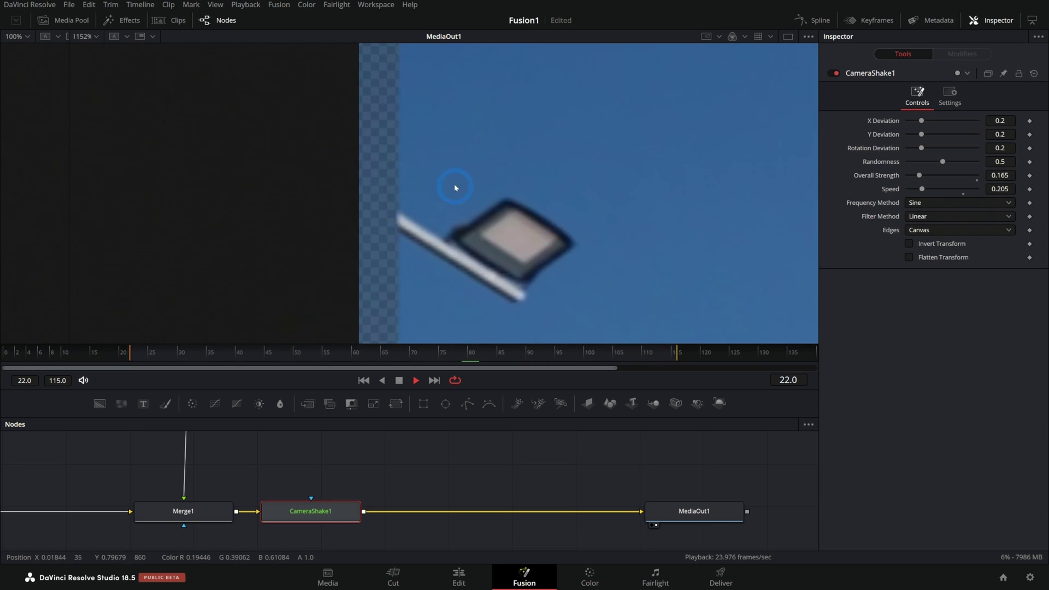
pyautogui.press('space')
pyautogui.hotkey('ctrl', 'f')
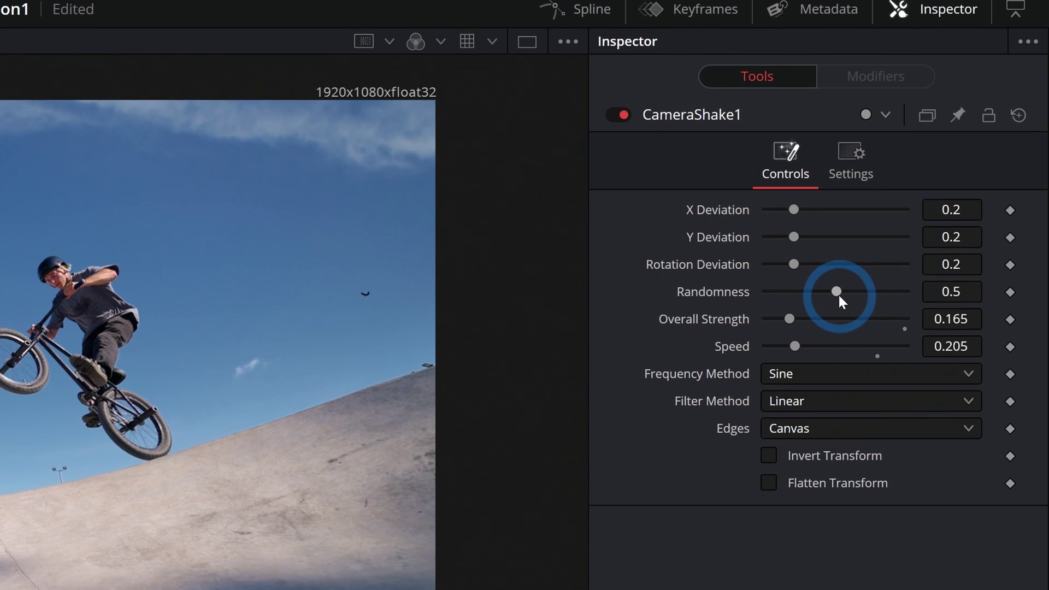
# - Raise Randomness to 1.0 and review the shake around the landing
pyautogui.moveTo(836, 296); pyautogui.dragTo(950, 297)
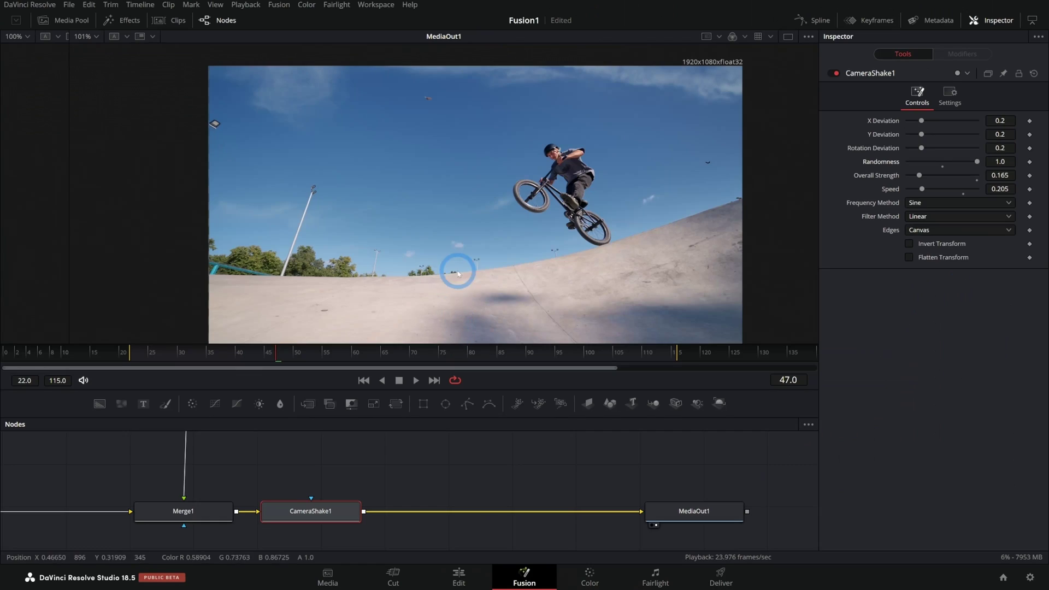
pyautogui.press('space')
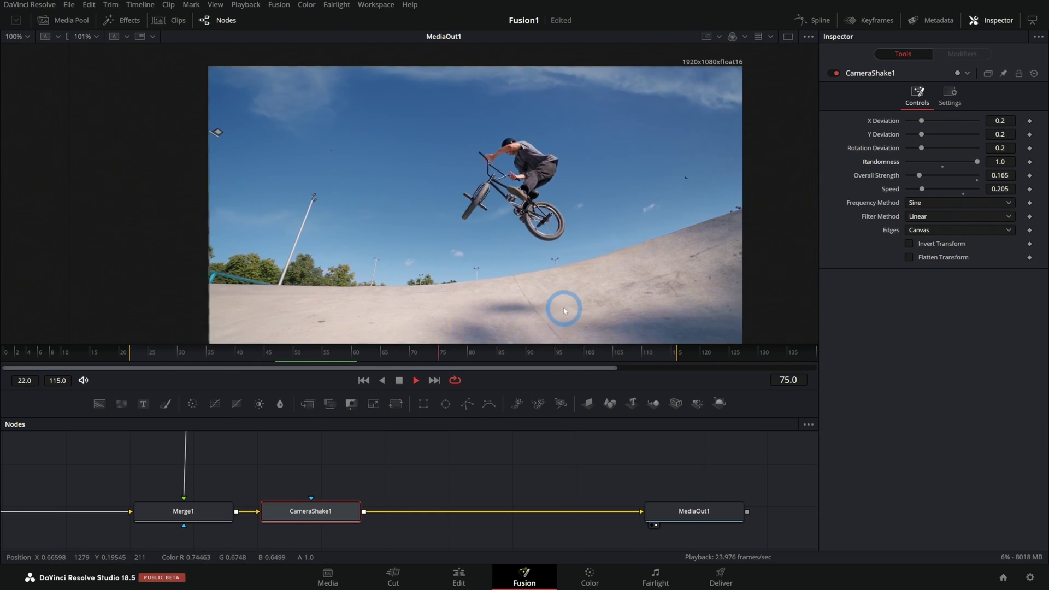
pyautogui.press('space')
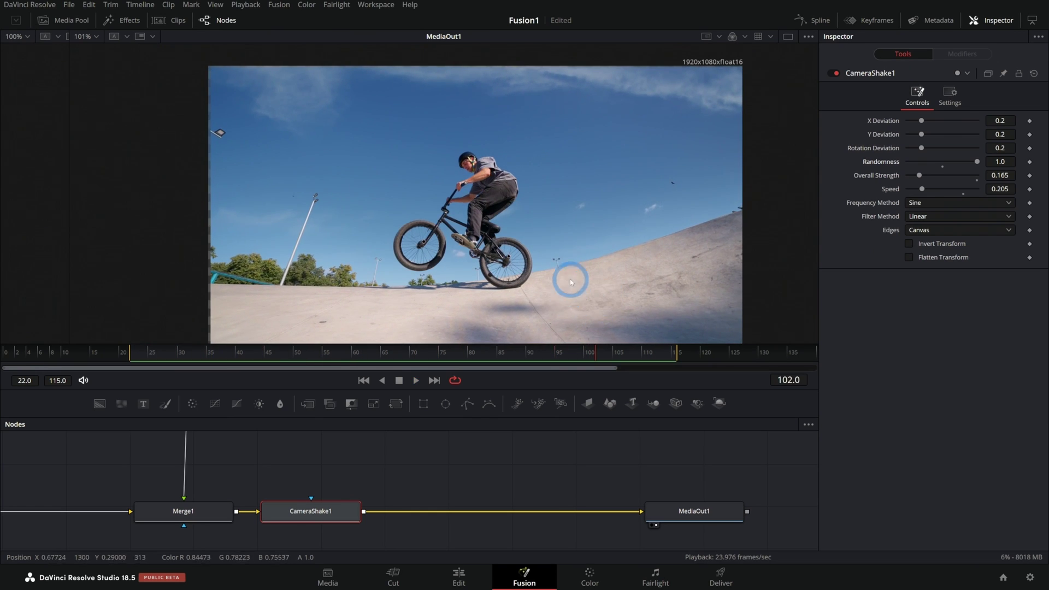
pyautogui.moveTo(557, 352); pyautogui.dragTo(534, 353)
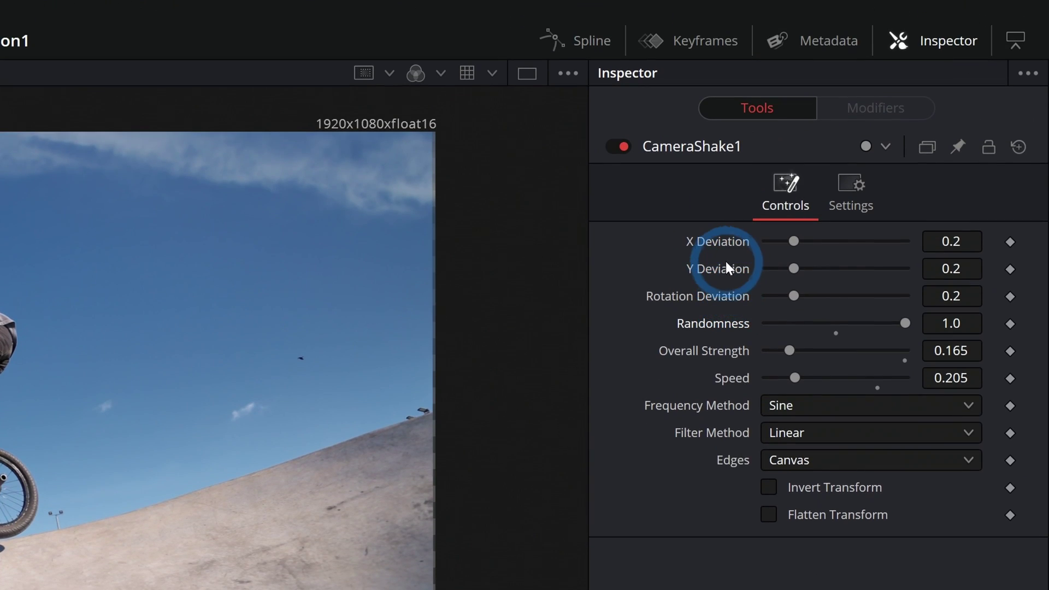
# - Attach a Perturb modifier to X Deviation and preview it varying over time
pyautogui.rightClick(715, 244)
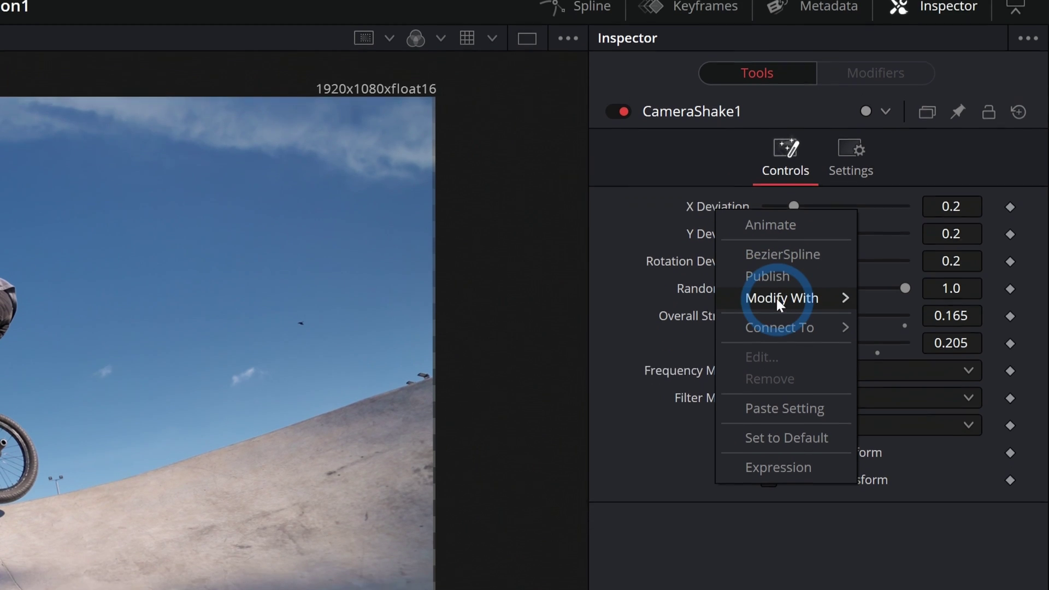
pyautogui.moveTo(777, 334)
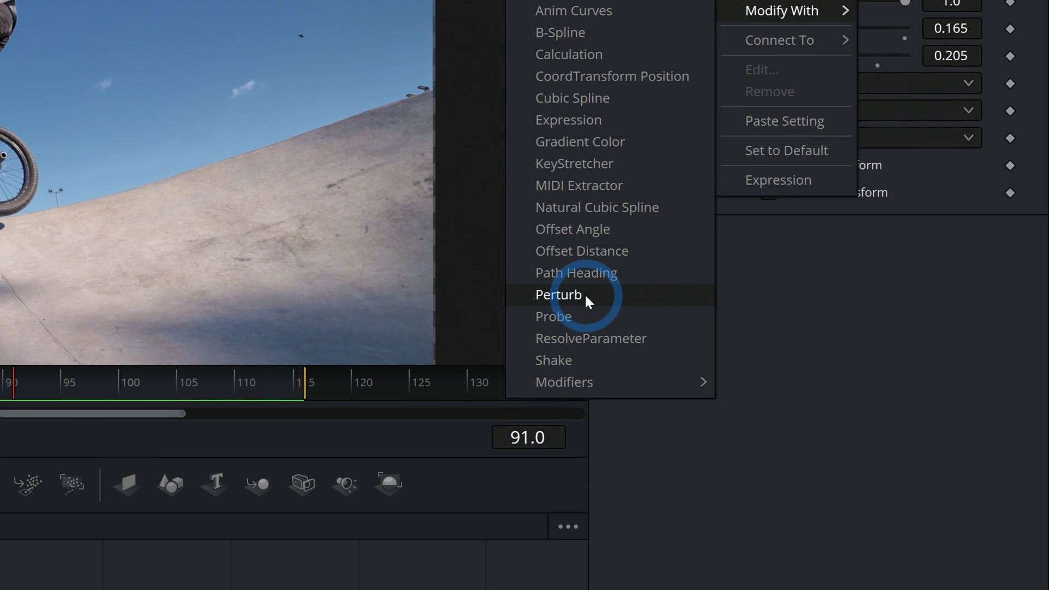
pyautogui.click(582, 293)
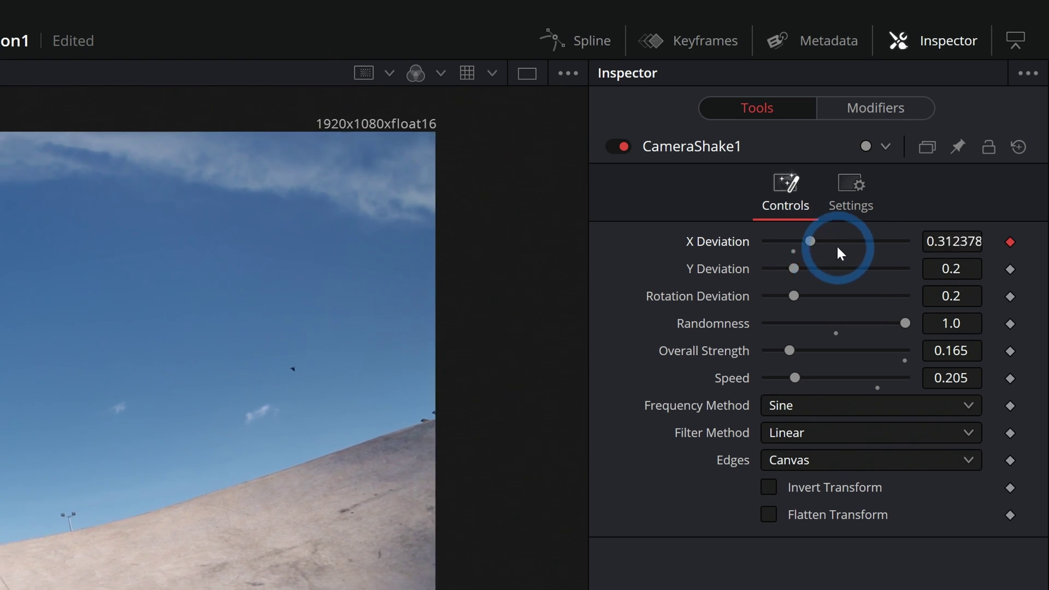
pyautogui.press('space')
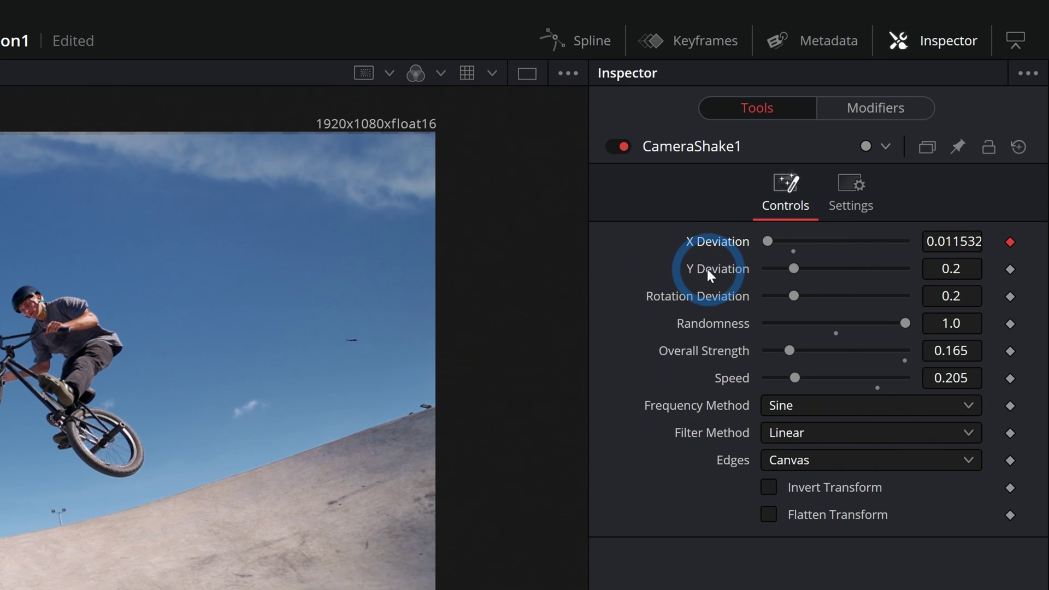
# - Drive Y Deviation with a modifier through its Modify With menu
pyautogui.rightClick(707, 269)
pyautogui.click(727, 358)
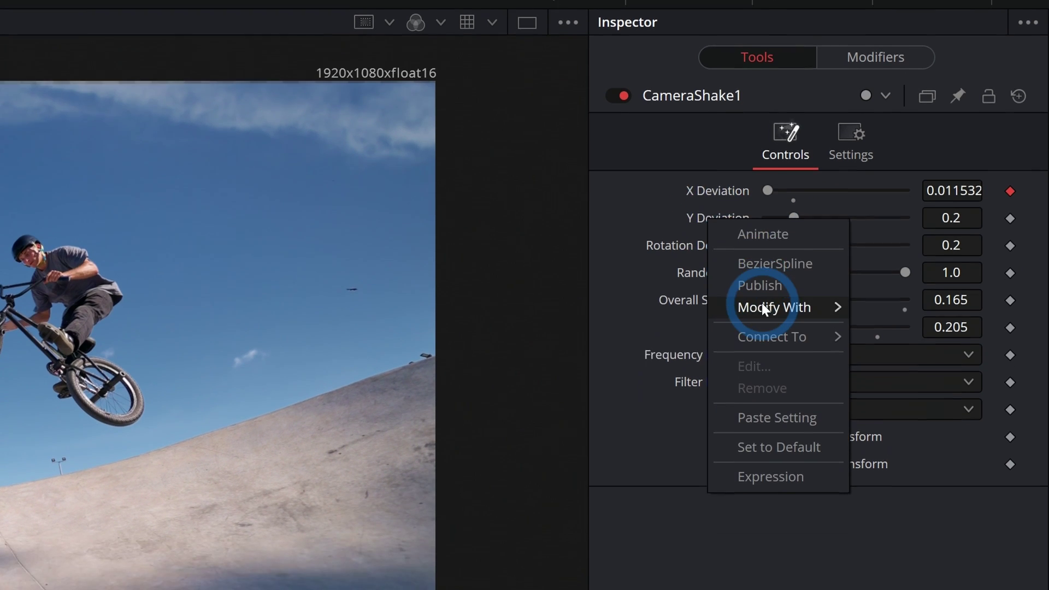
pyautogui.click(589, 495)
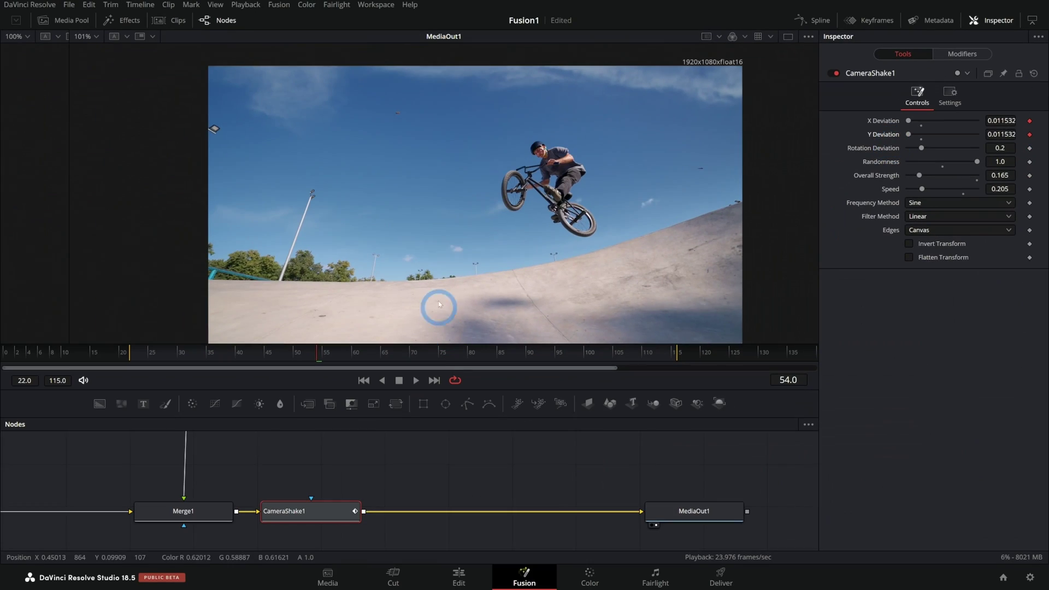
# - Set the Perturb2 modifier to Strength 0.71 and Wobble 2.52, then go back to CameraShake1
pyautogui.press('space')
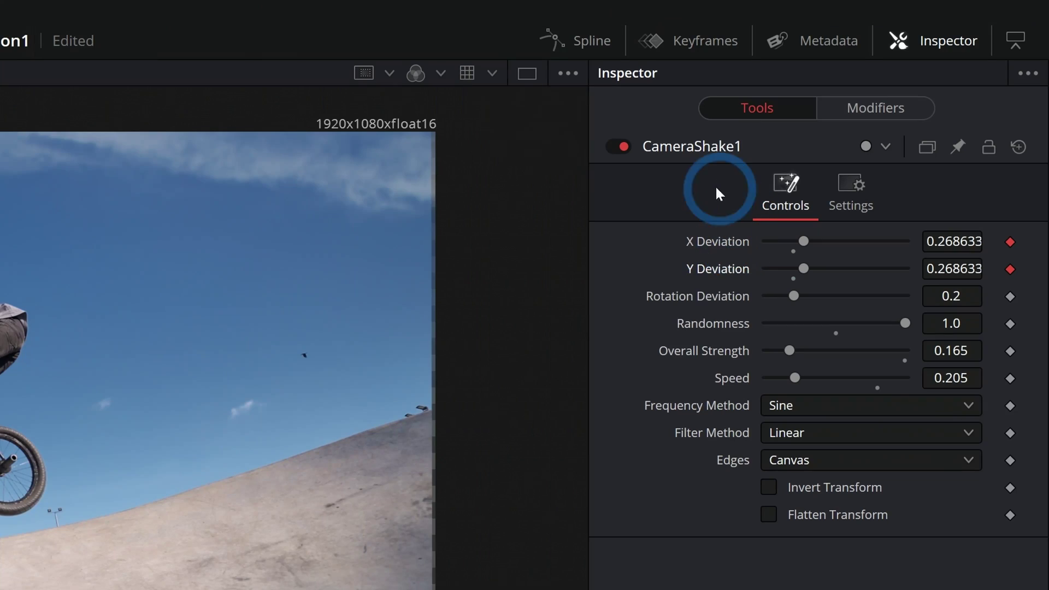
pyautogui.click(855, 112)
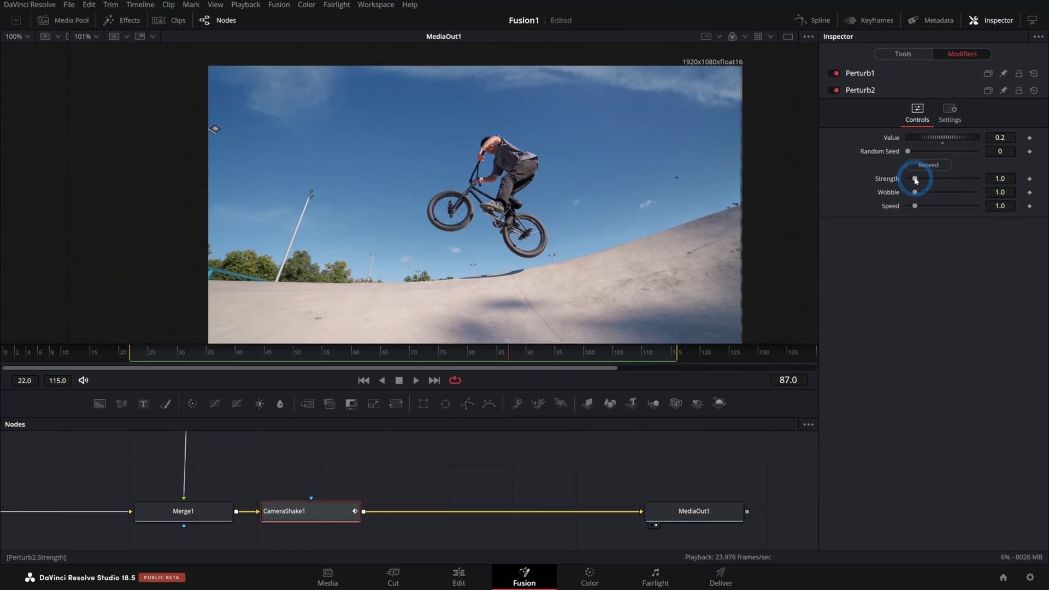
pyautogui.moveTo(916, 181); pyautogui.dragTo(938, 183)
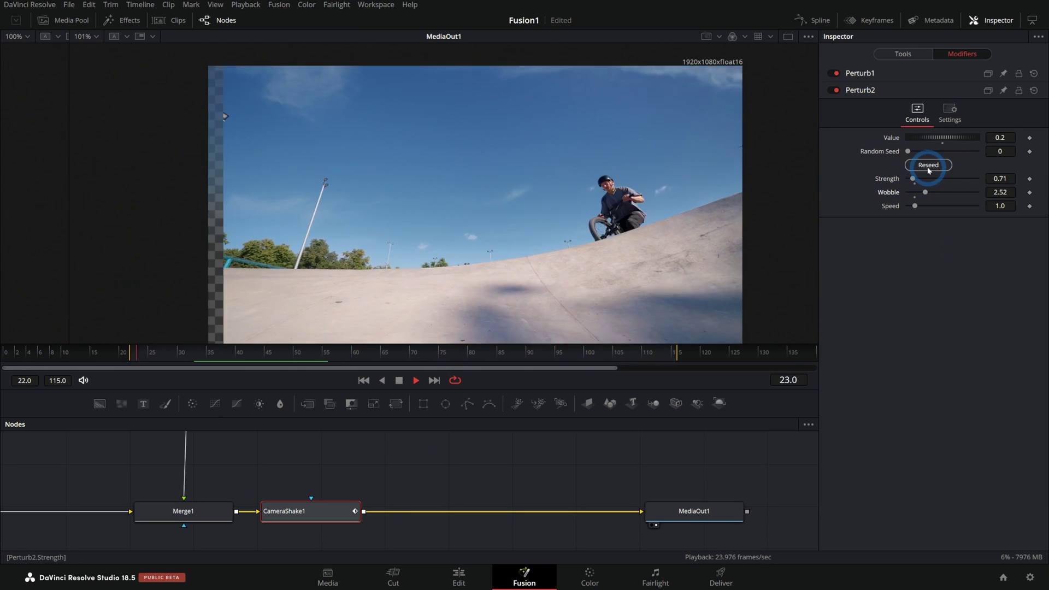
pyautogui.click(916, 57)
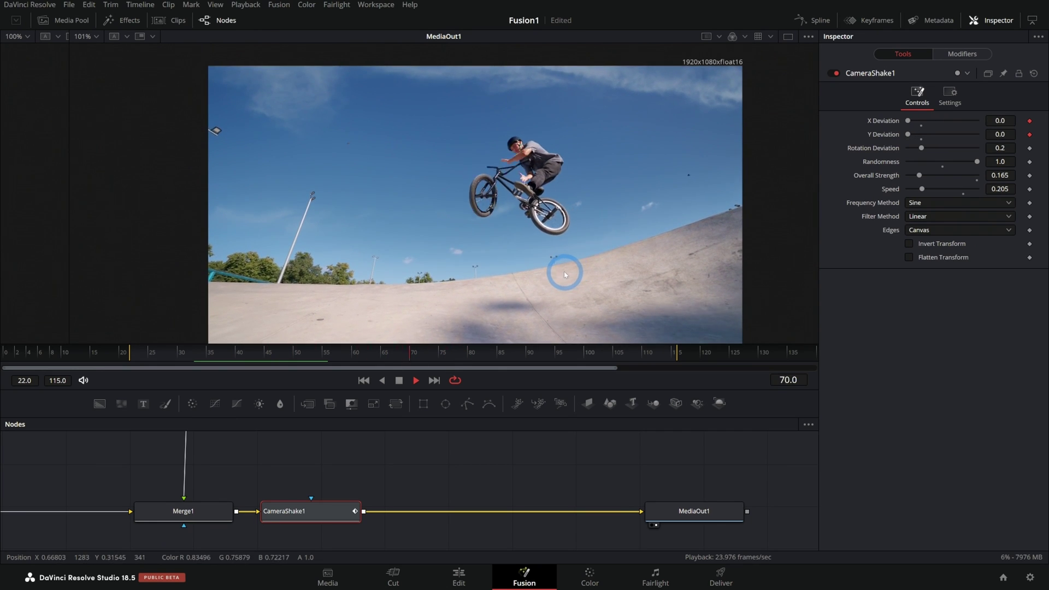
# - Set Overall Strength to 0 and keyframe it just before the landing, around frame 92
pyautogui.moveTo(575, 341); pyautogui.dragTo(558, 358)
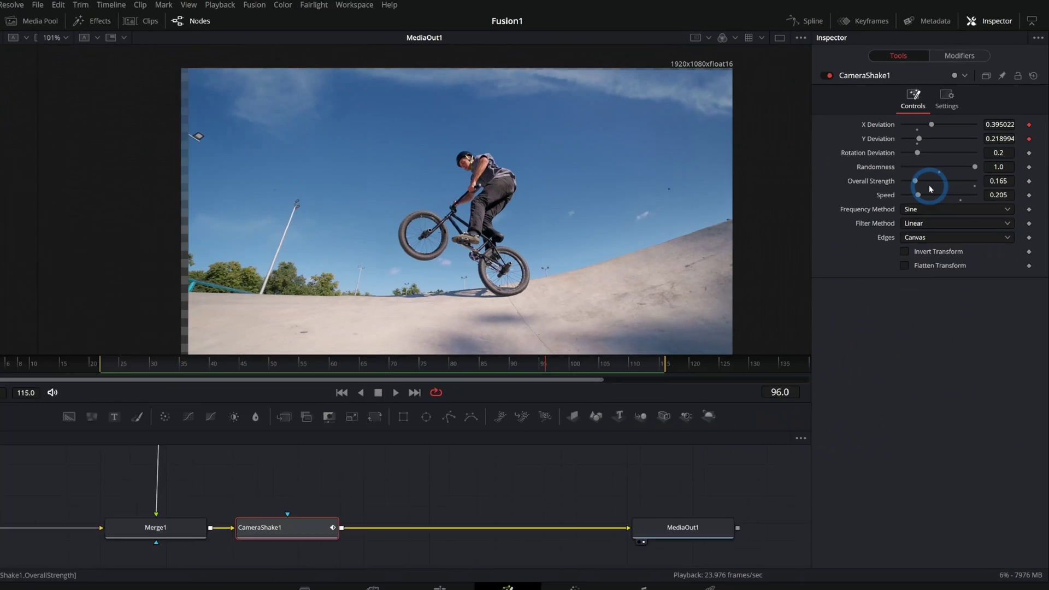
pyautogui.moveTo(801, 287); pyautogui.dragTo(697, 303)
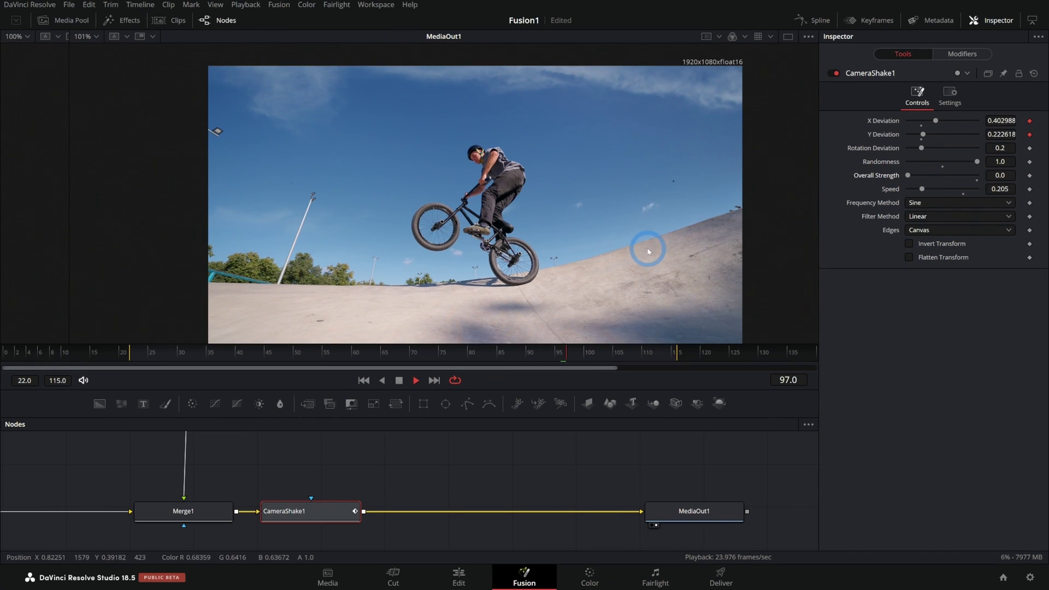
pyautogui.moveTo(907, 175)
pyautogui.mouseDown()
pyautogui.moveTo(960, 184)
pyautogui.moveTo(907, 175)
pyautogui.mouseUp()
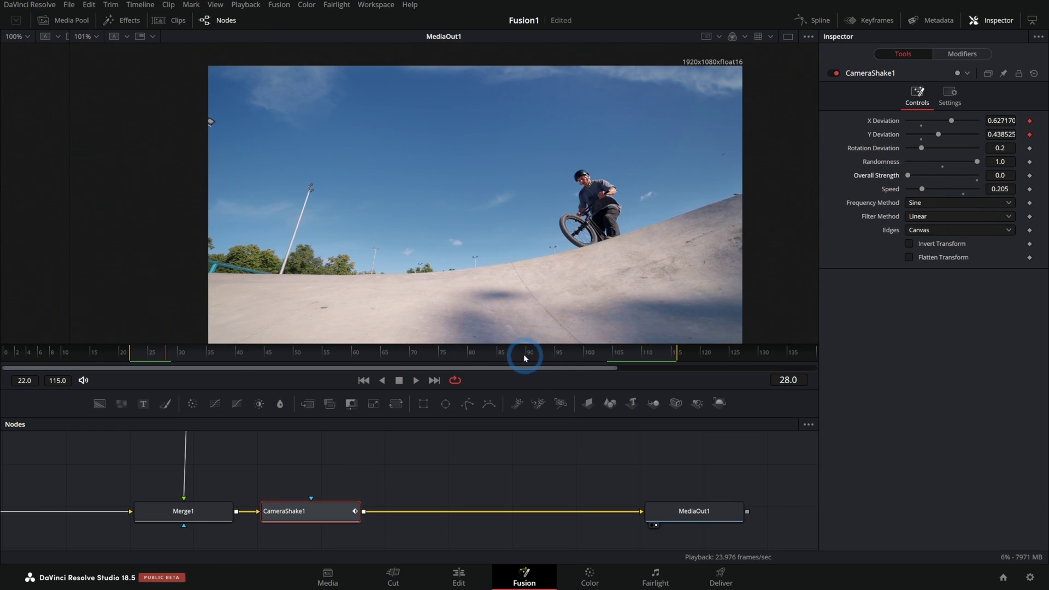
pyautogui.moveTo(524, 355); pyautogui.dragTo(543, 353)
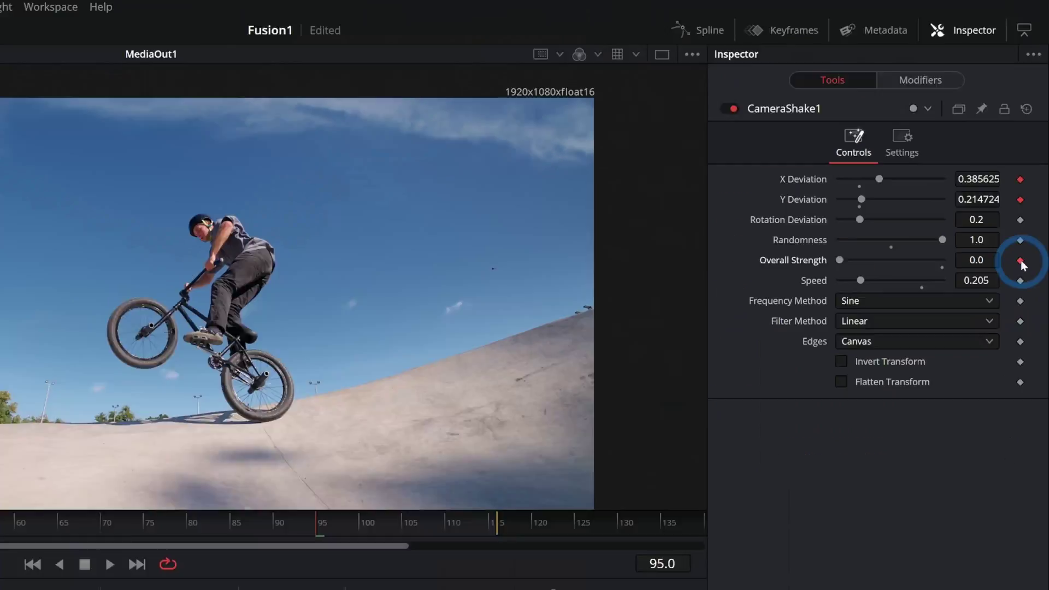
pyautogui.click(581, 369)
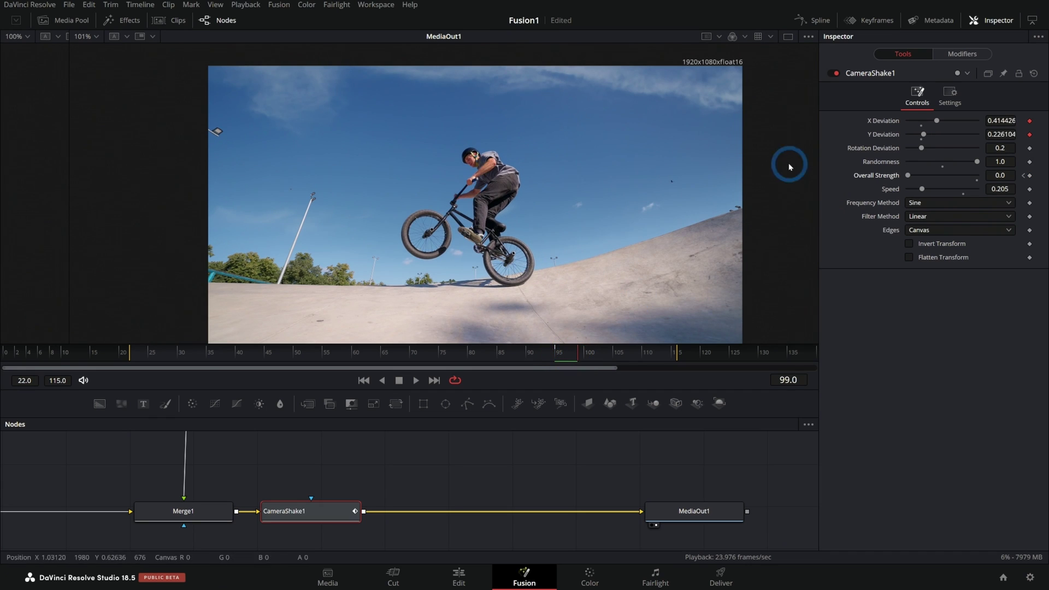
# - Key Overall Strength to 0.26 at frame 99 and back to 0 at frame 114, then scrub to check
pyautogui.moveTo(914, 179); pyautogui.dragTo(927, 179)
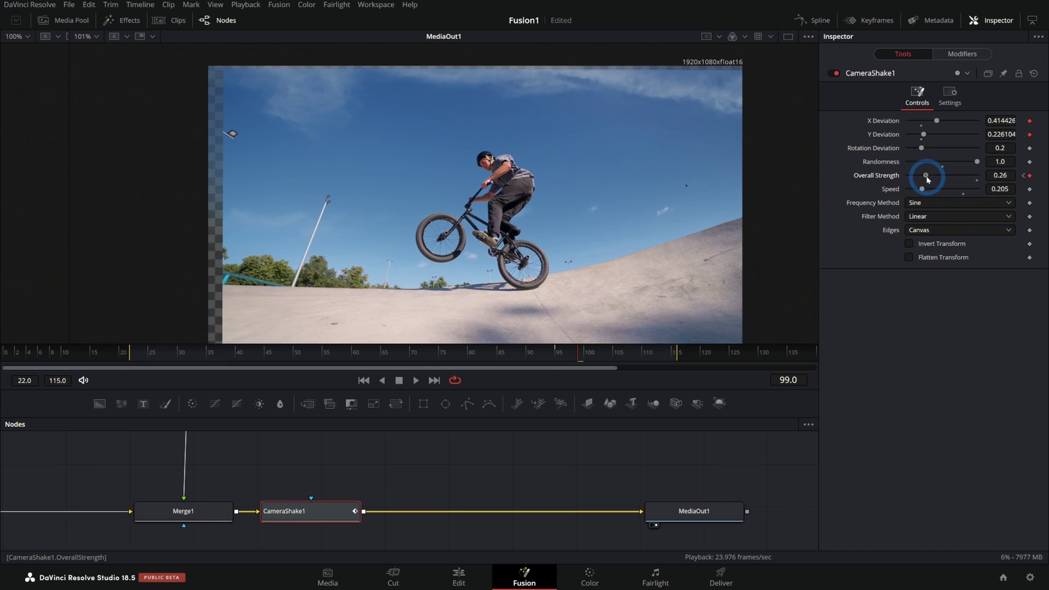
pyautogui.moveTo(577, 354); pyautogui.dragTo(666, 350)
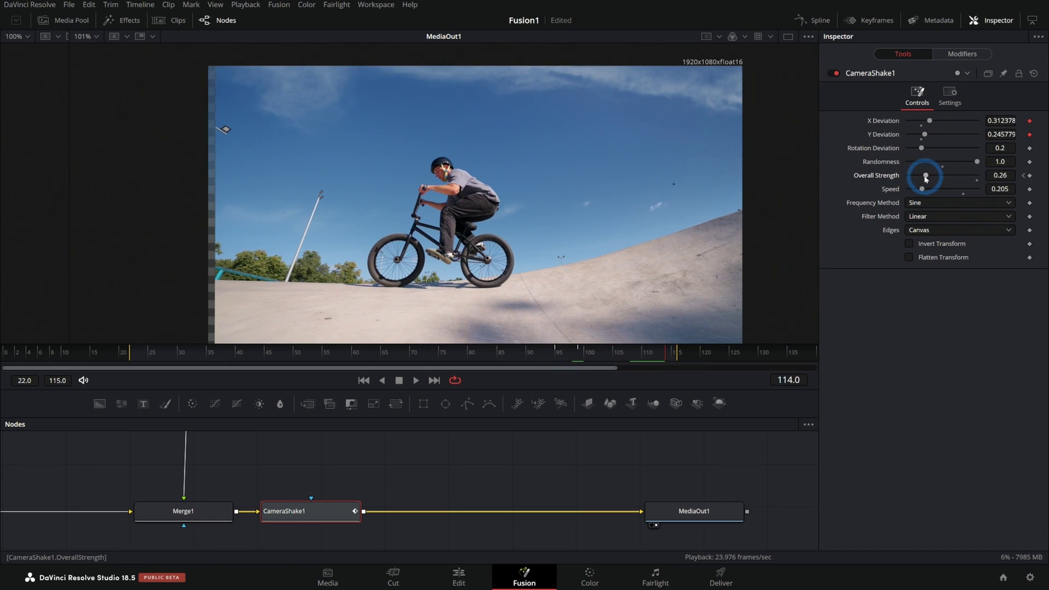
pyautogui.moveTo(926, 179); pyautogui.dragTo(883, 184)
pyautogui.moveTo(671, 340); pyautogui.dragTo(526, 336)
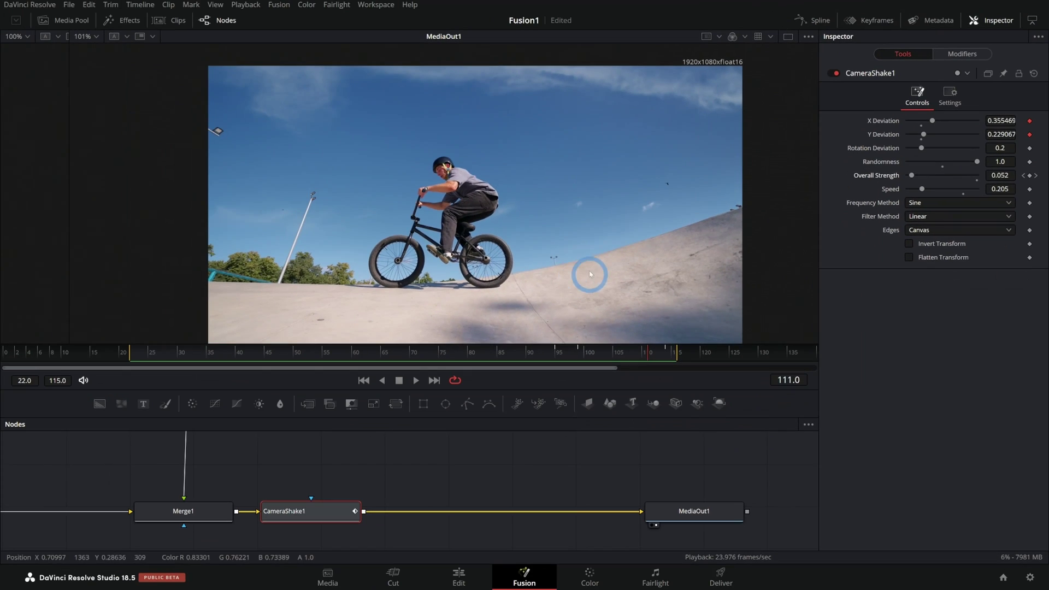
pyautogui.moveTo(494, 454); pyautogui.dragTo(559, 456)
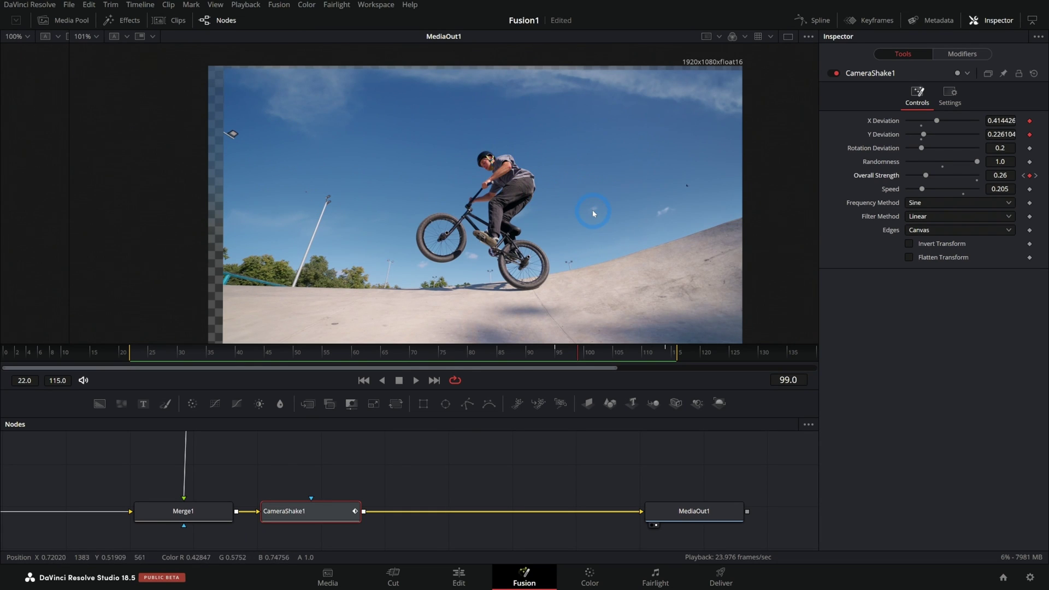
# - Insert a Transform node between Merge1 and CameraShake1 with Size 1.06, then play to check the zoom
pyautogui.click(223, 515)
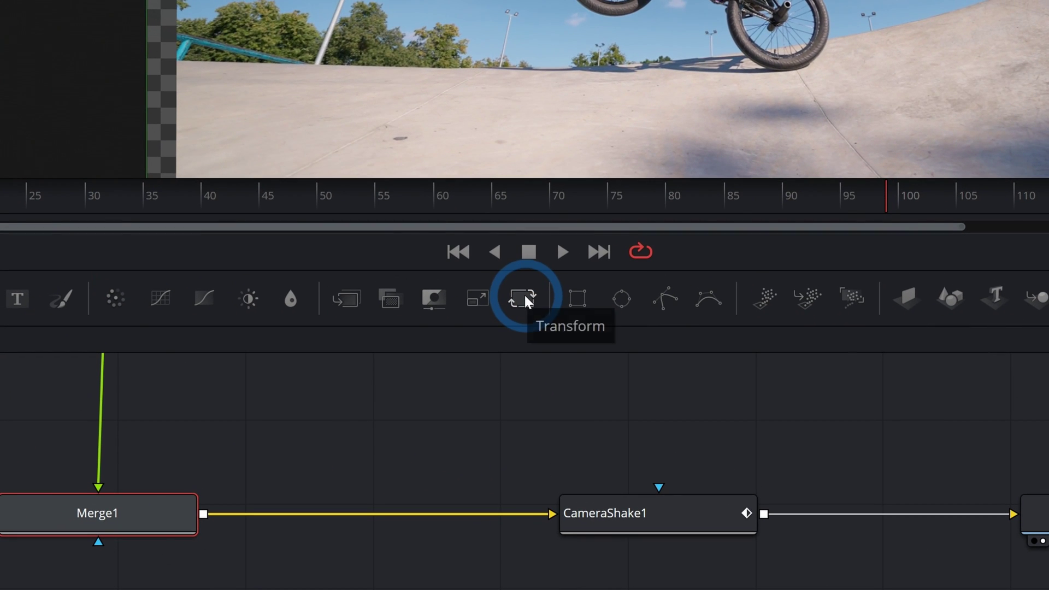
pyautogui.moveTo(396, 403); pyautogui.dragTo(339, 503)
pyautogui.moveTo(516, 413); pyautogui.dragTo(525, 437)
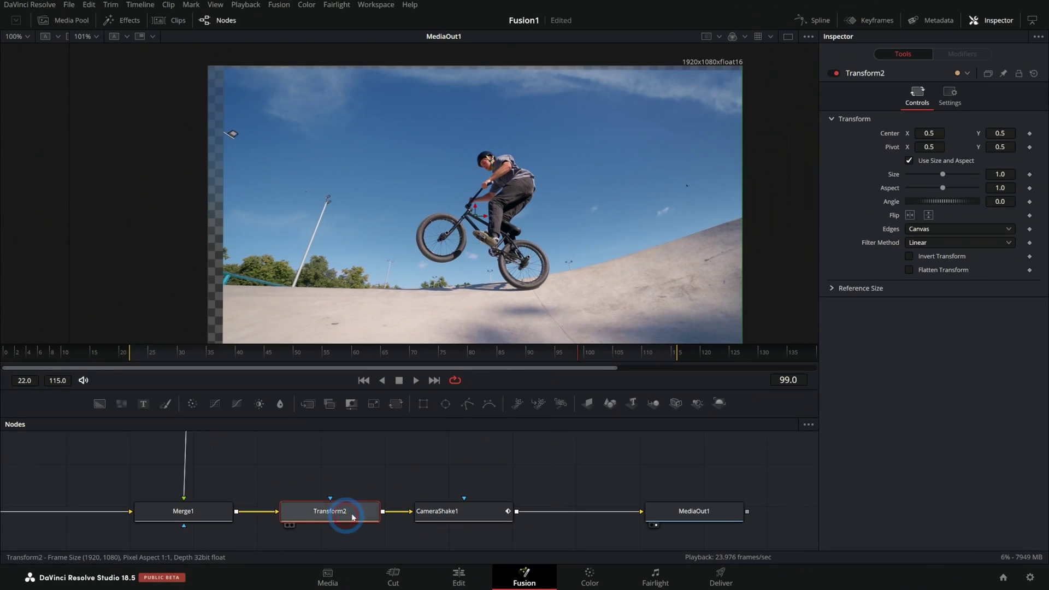
pyautogui.moveTo(943, 176)
pyautogui.mouseDown()
pyautogui.moveTo(972, 175)
pyautogui.moveTo(943, 176)
pyautogui.moveTo(960, 181)
pyautogui.mouseUp()
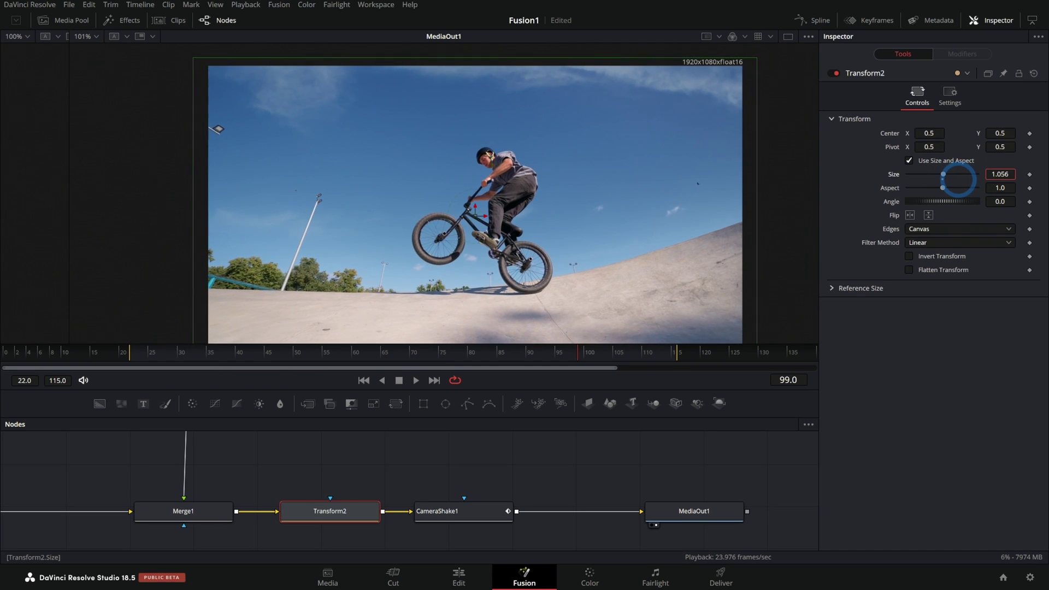
pyautogui.press('space')
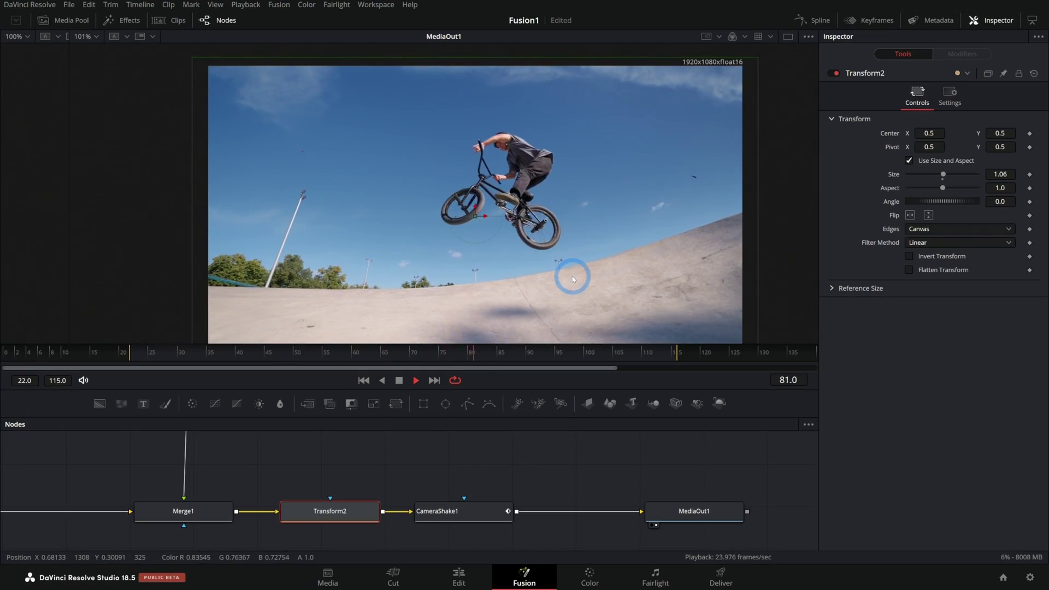
# - Reselect CameraShake1 to watch its X and Y Deviation vary during looping playback
pyautogui.click(512, 512)
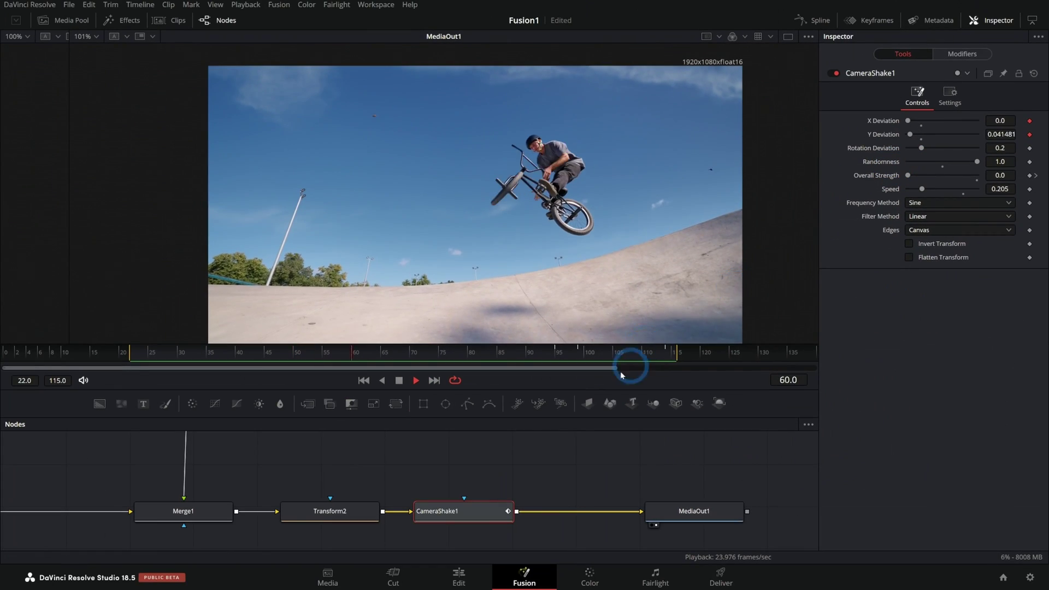
pyautogui.click(539, 456)
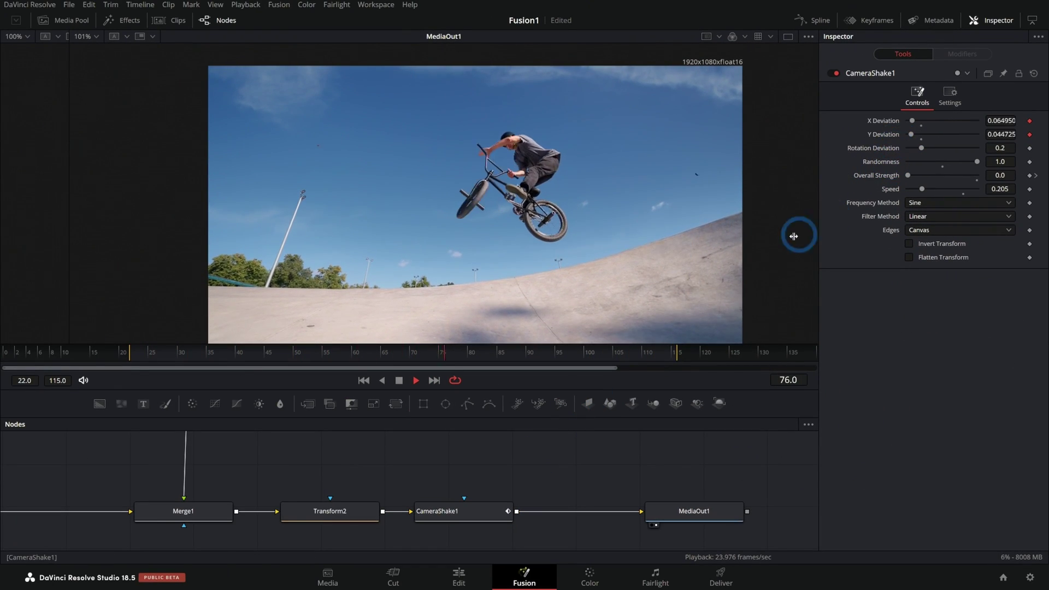
pyautogui.click(480, 510)
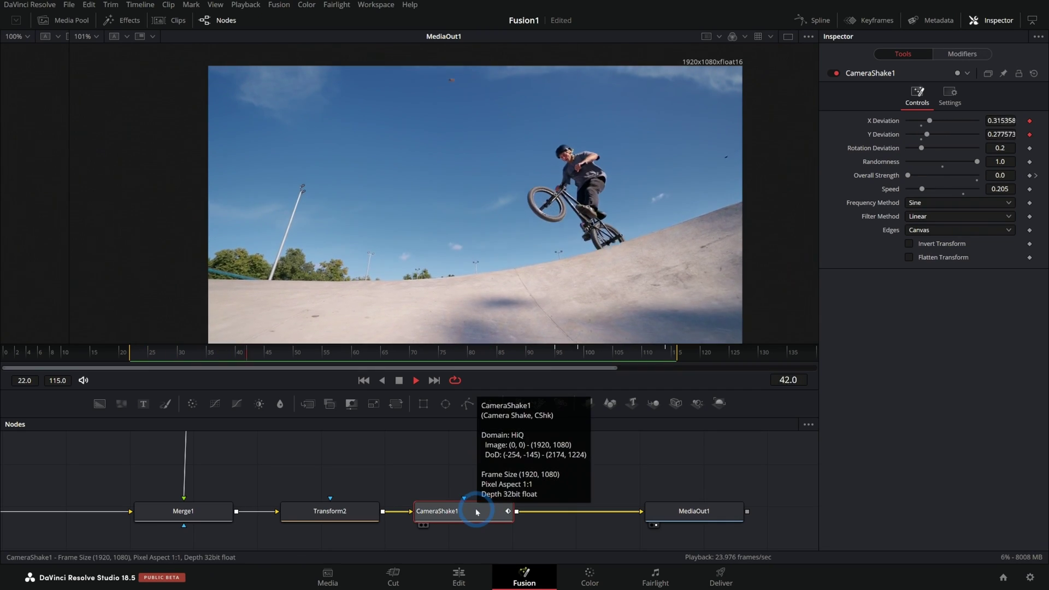